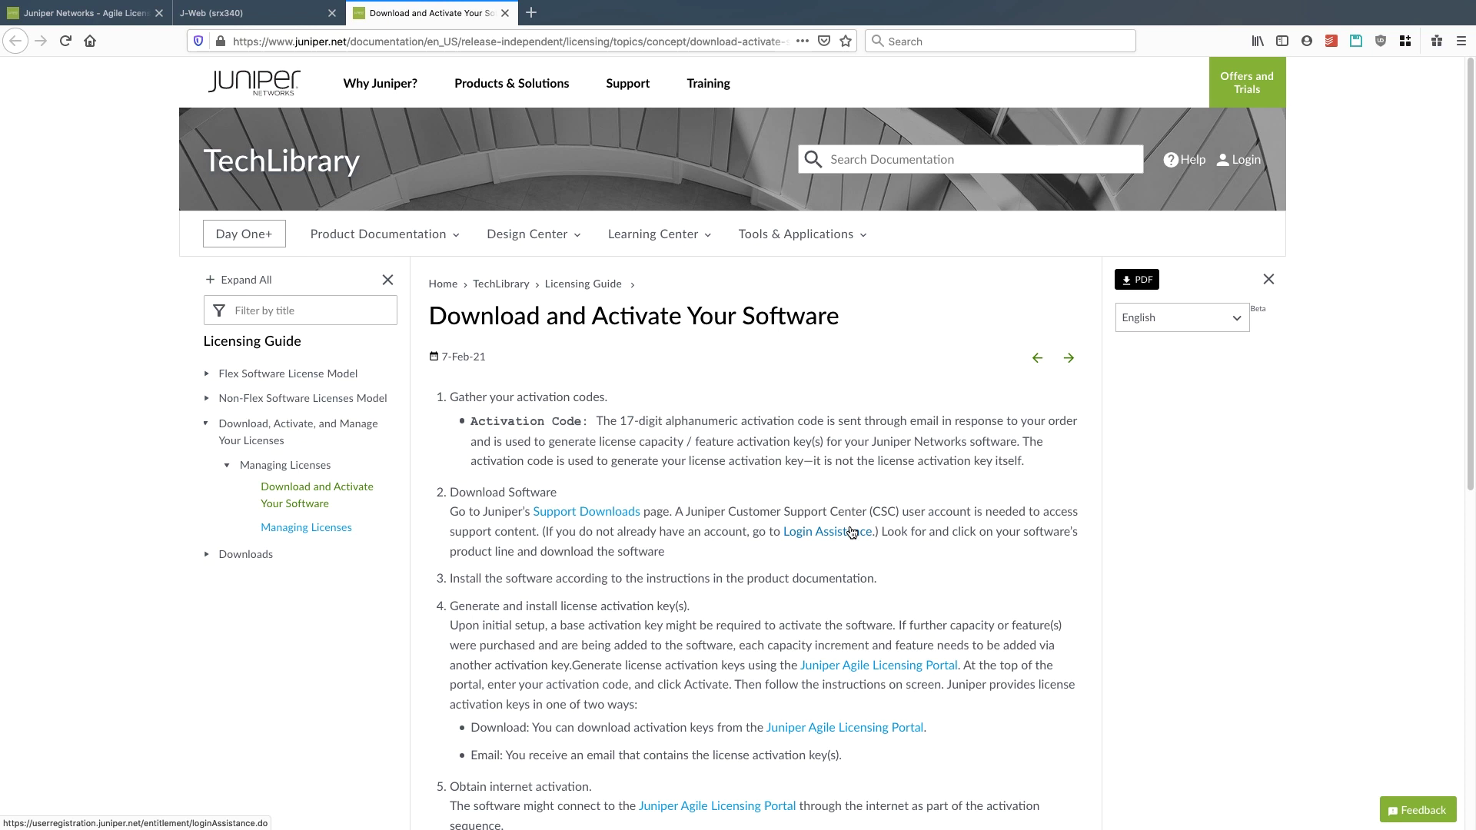
- Follow the TechLibrary guide's step 4 link to the Juniper Agile Licensing Portal login page
scroll(852, 532, "down", 5)
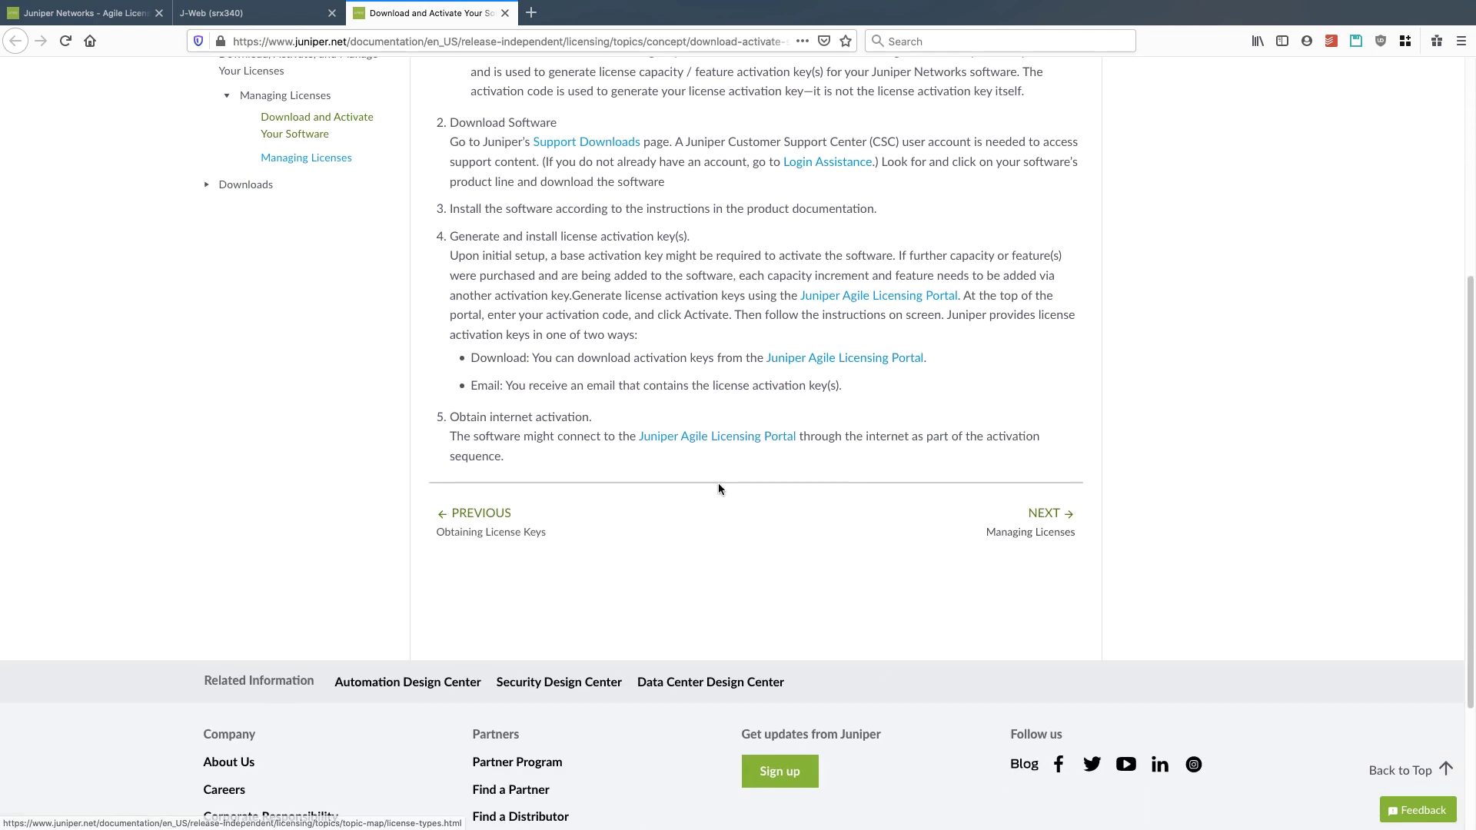
left_click(834, 299)
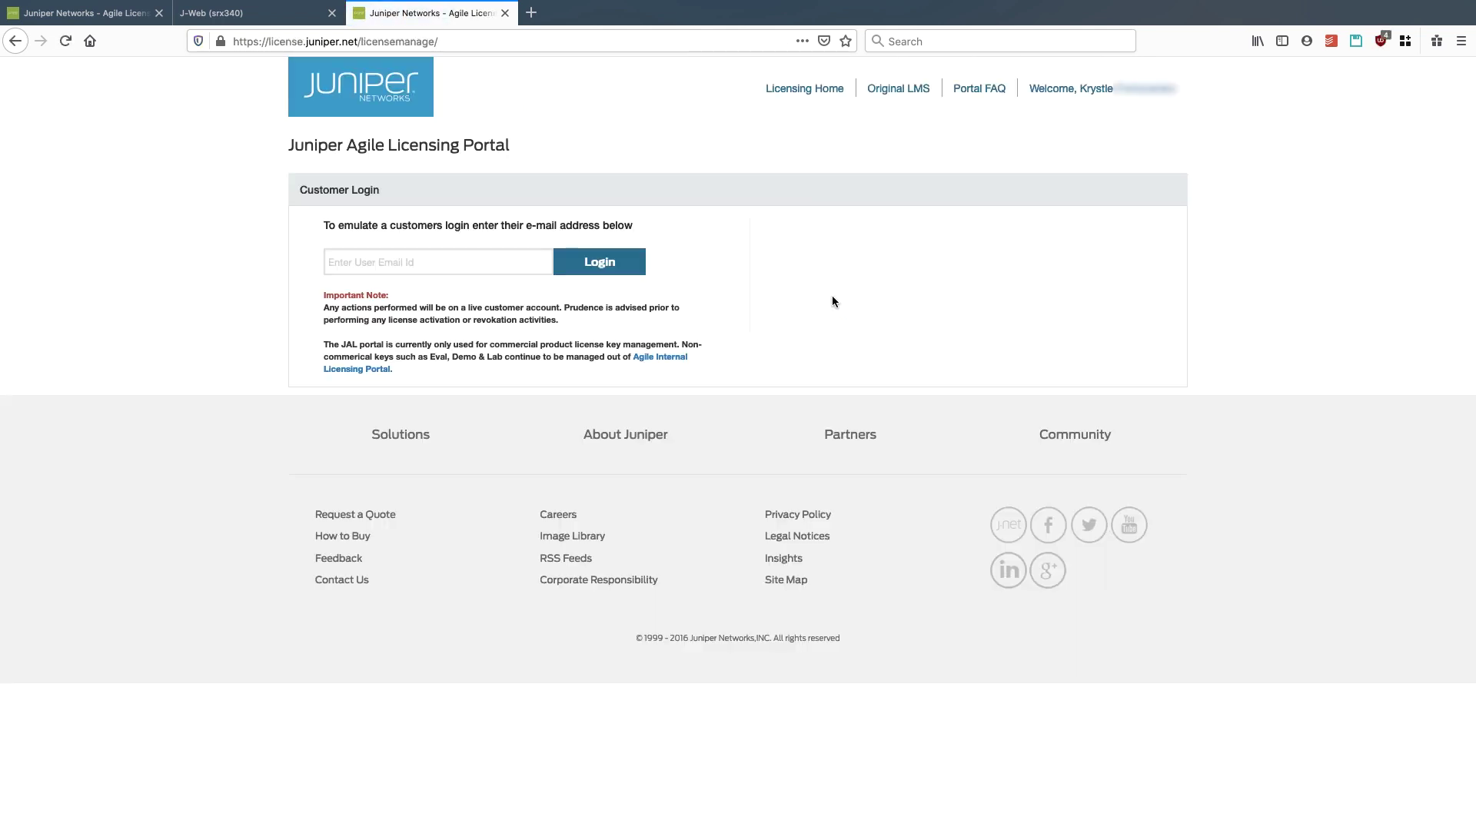
- Log in with the customer's e-mail address and expand My Entitlements
left_click(460, 261)
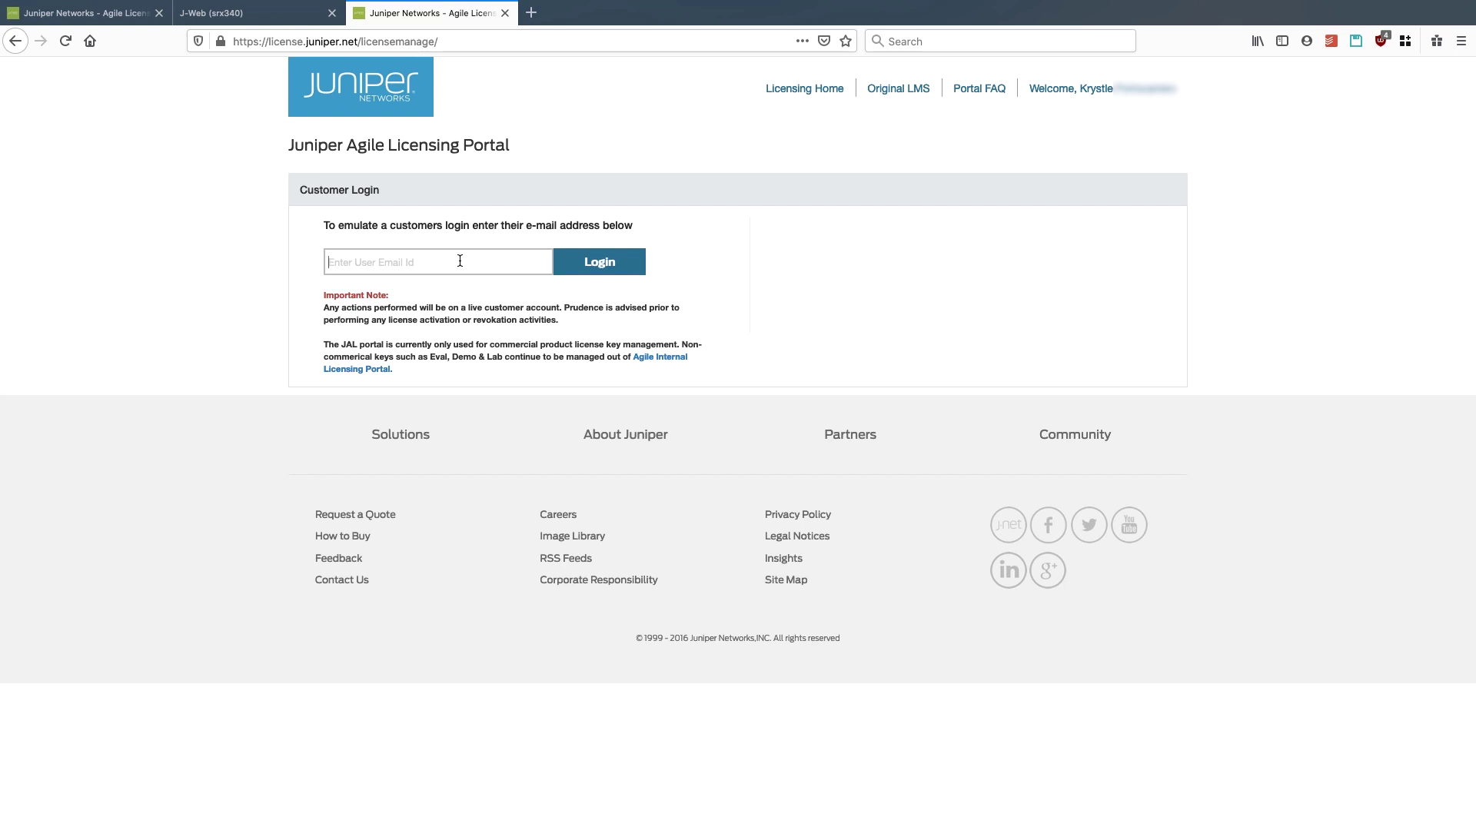
left_click(615, 264)
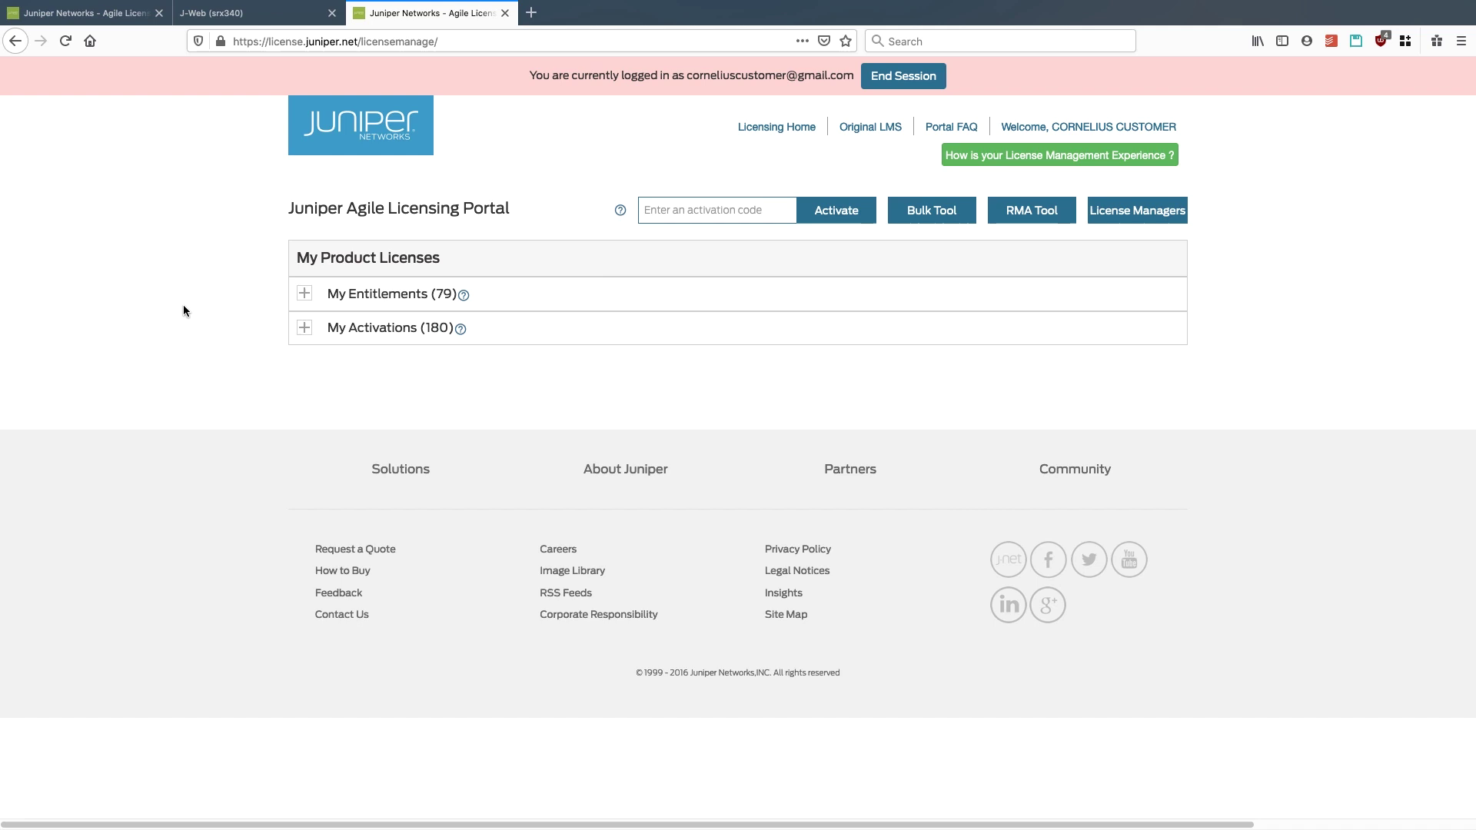
left_click(304, 299)
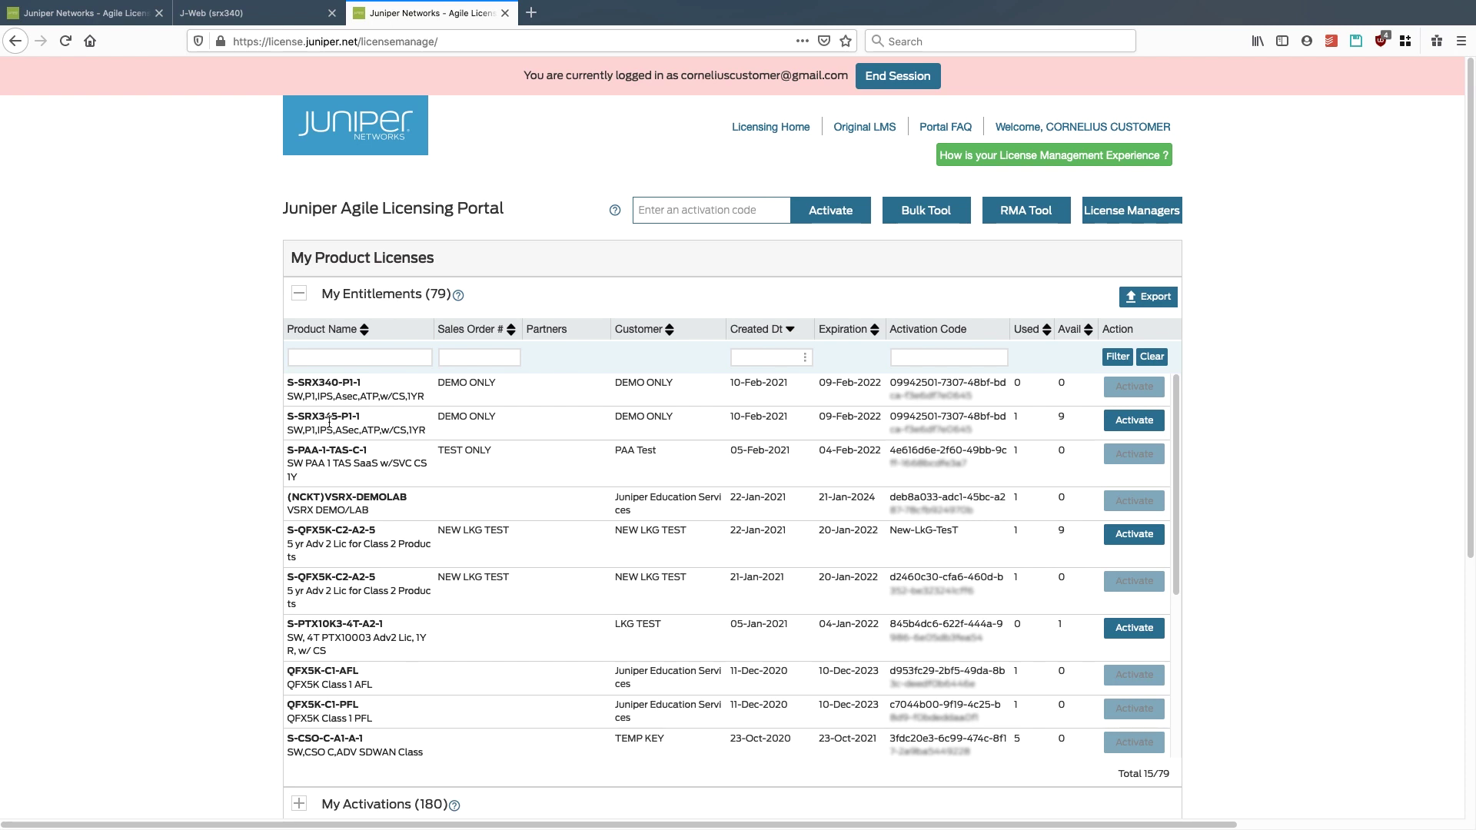
- Begin activating S-SRX345-P1-1 for All Versions and enter the device's serial number
left_click(1151, 422)
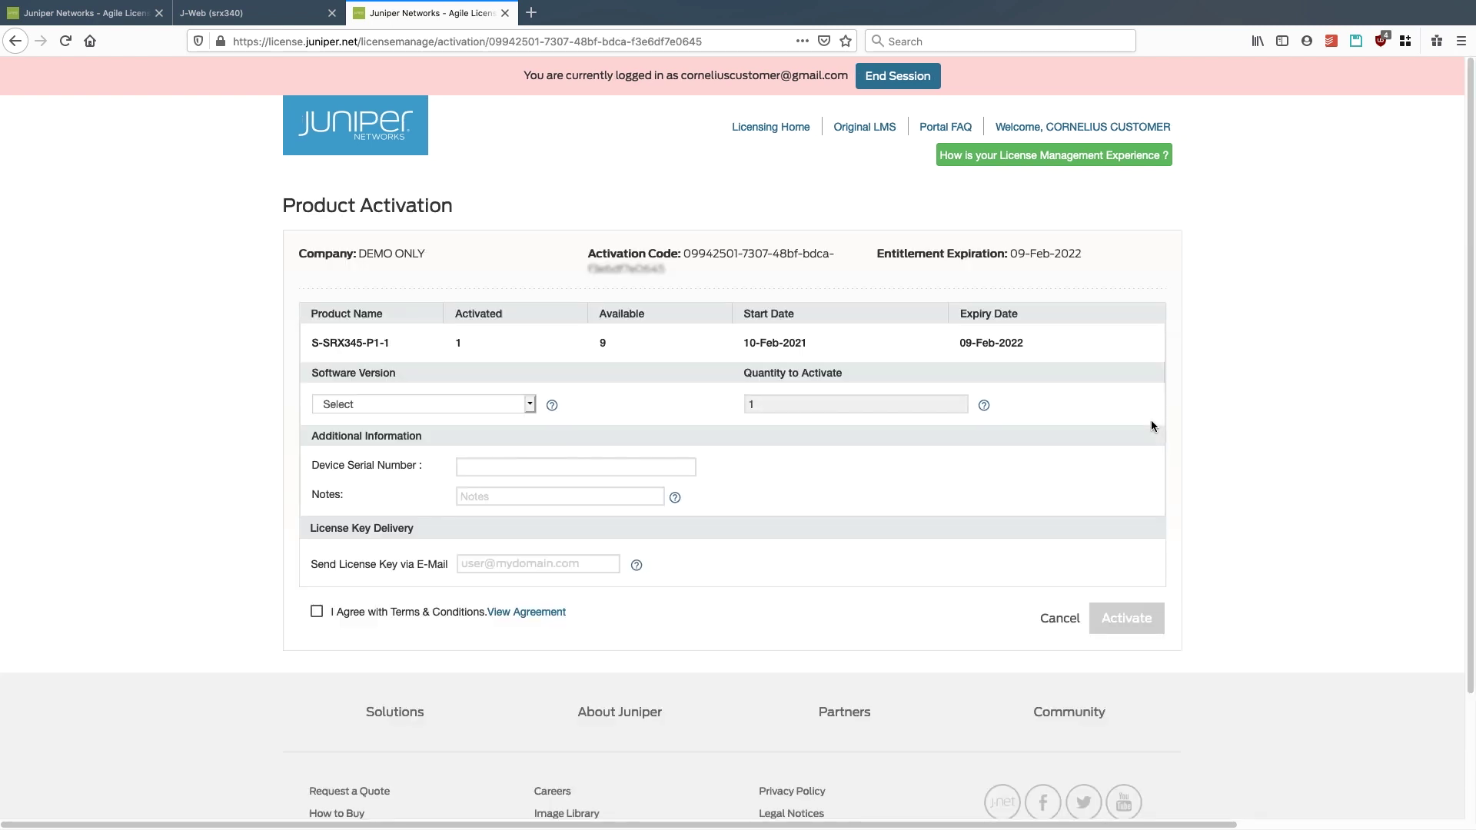
left_click(455, 404)
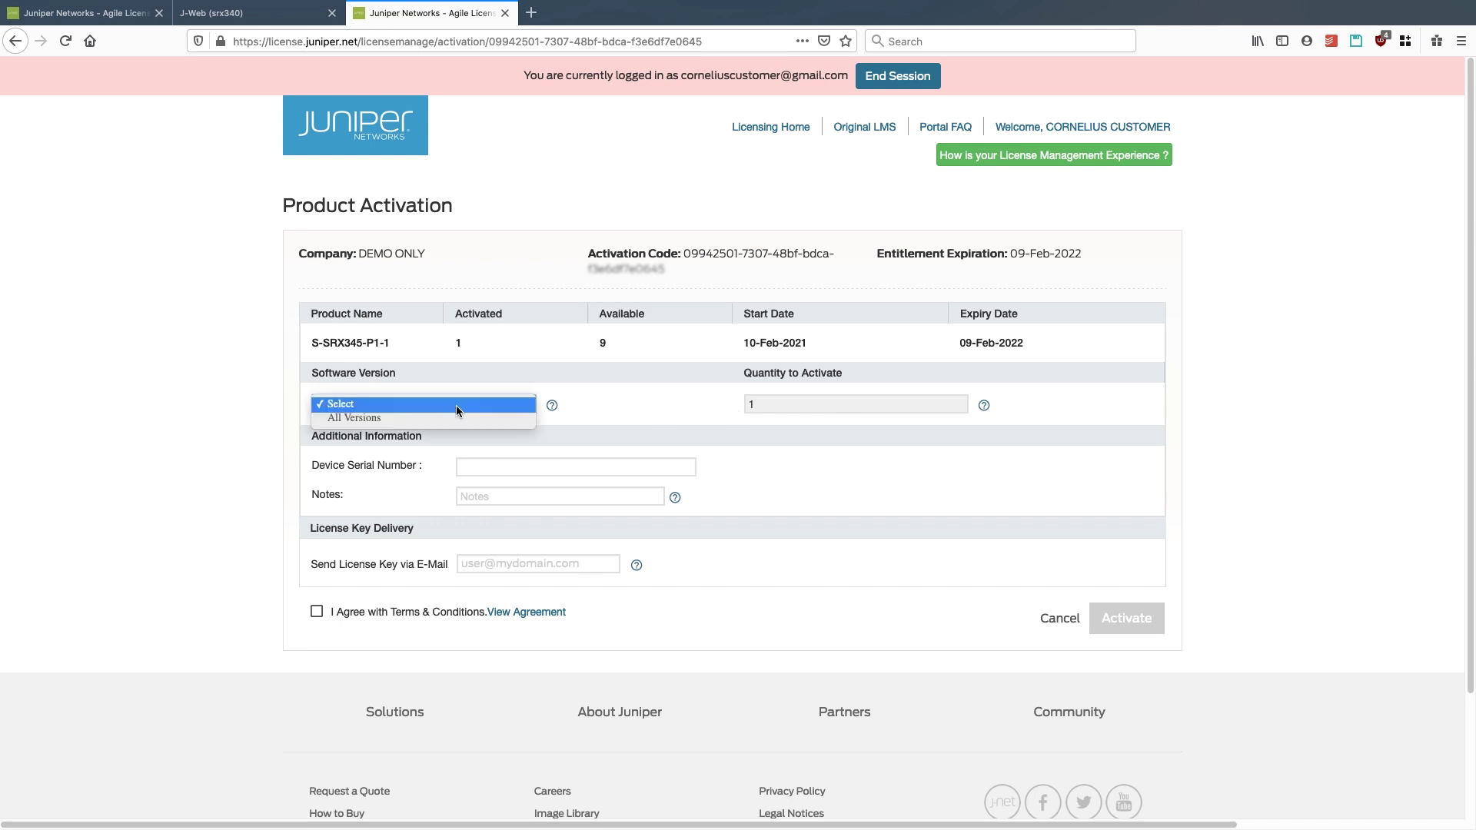
left_click(455, 416)
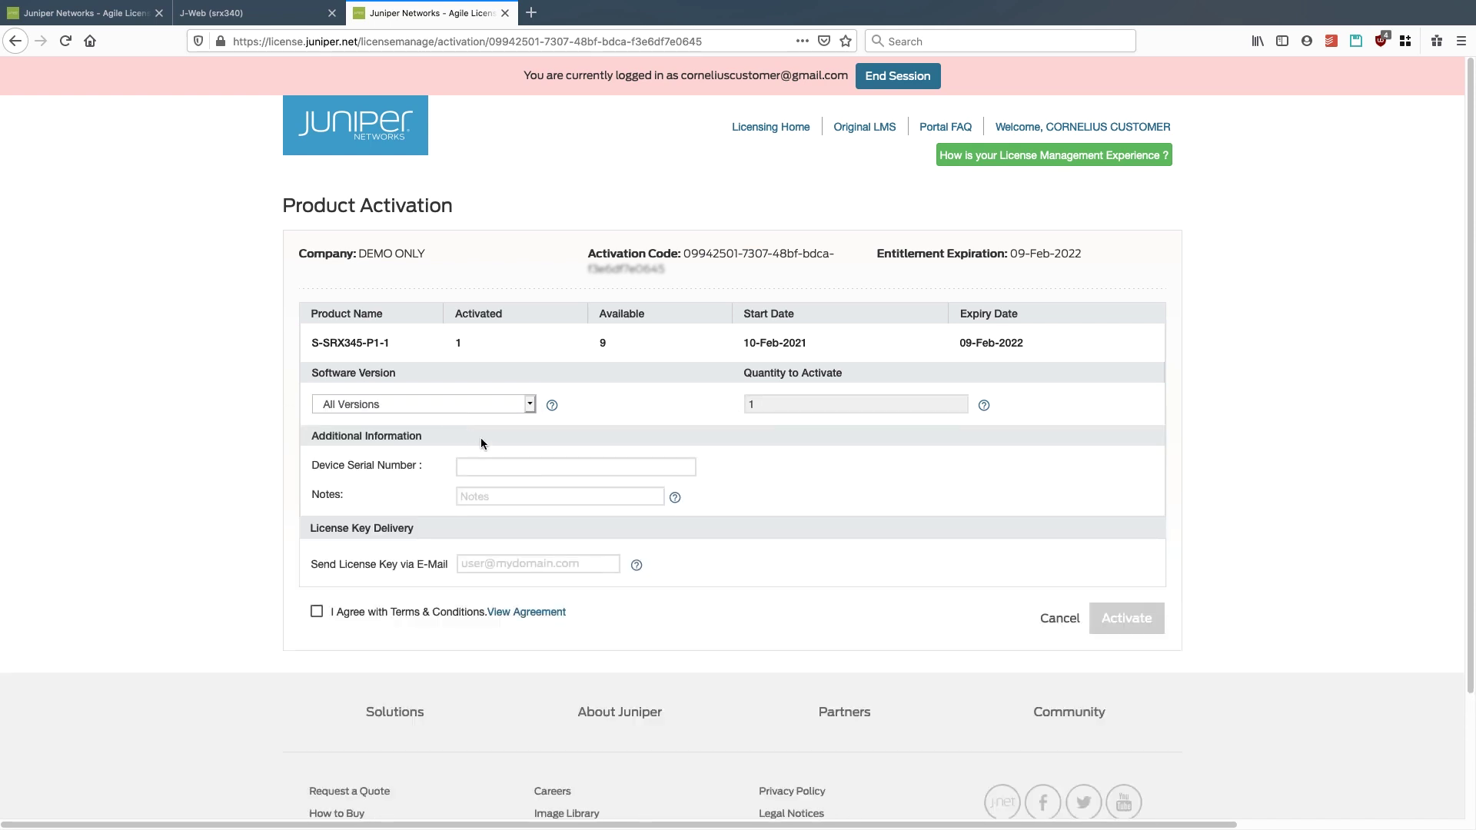
left_click(494, 466)
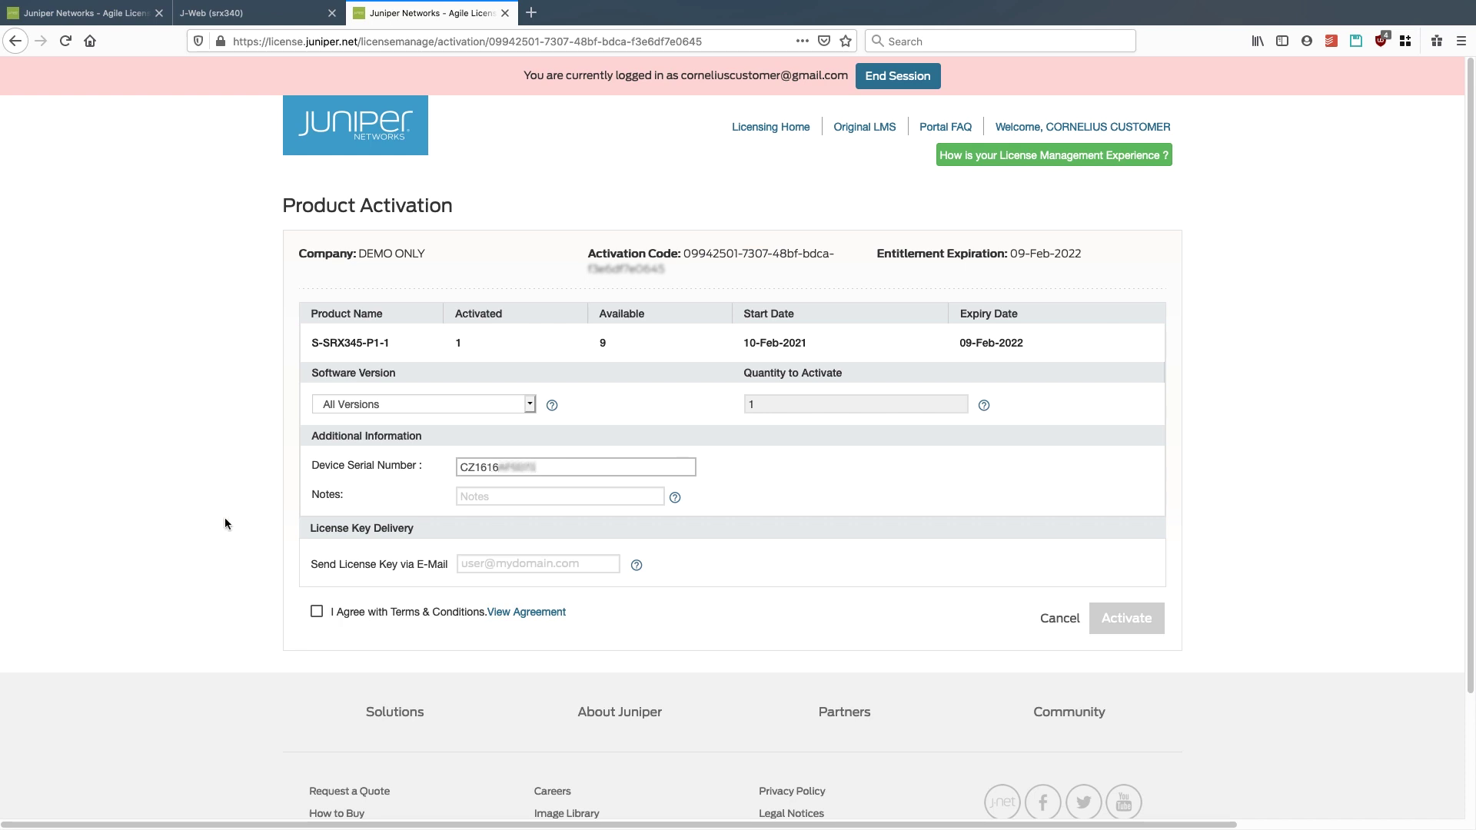
- Add the note 'SRX Branch 1', accept the terms, enter the key-delivery e-mail, and submit
left_click(508, 500)
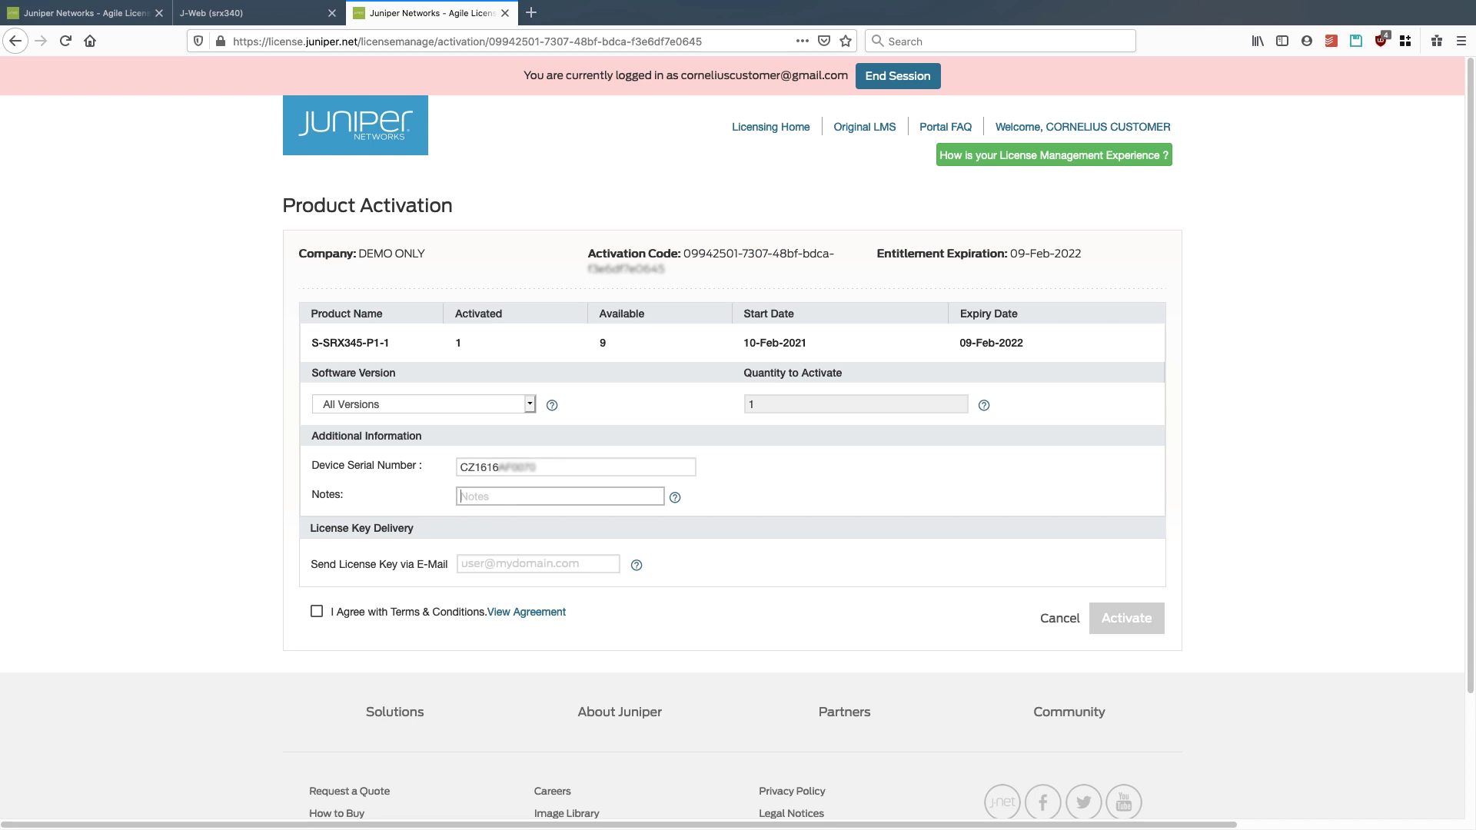
type("SRX Branch 1")
left_click(314, 611)
left_click(545, 564)
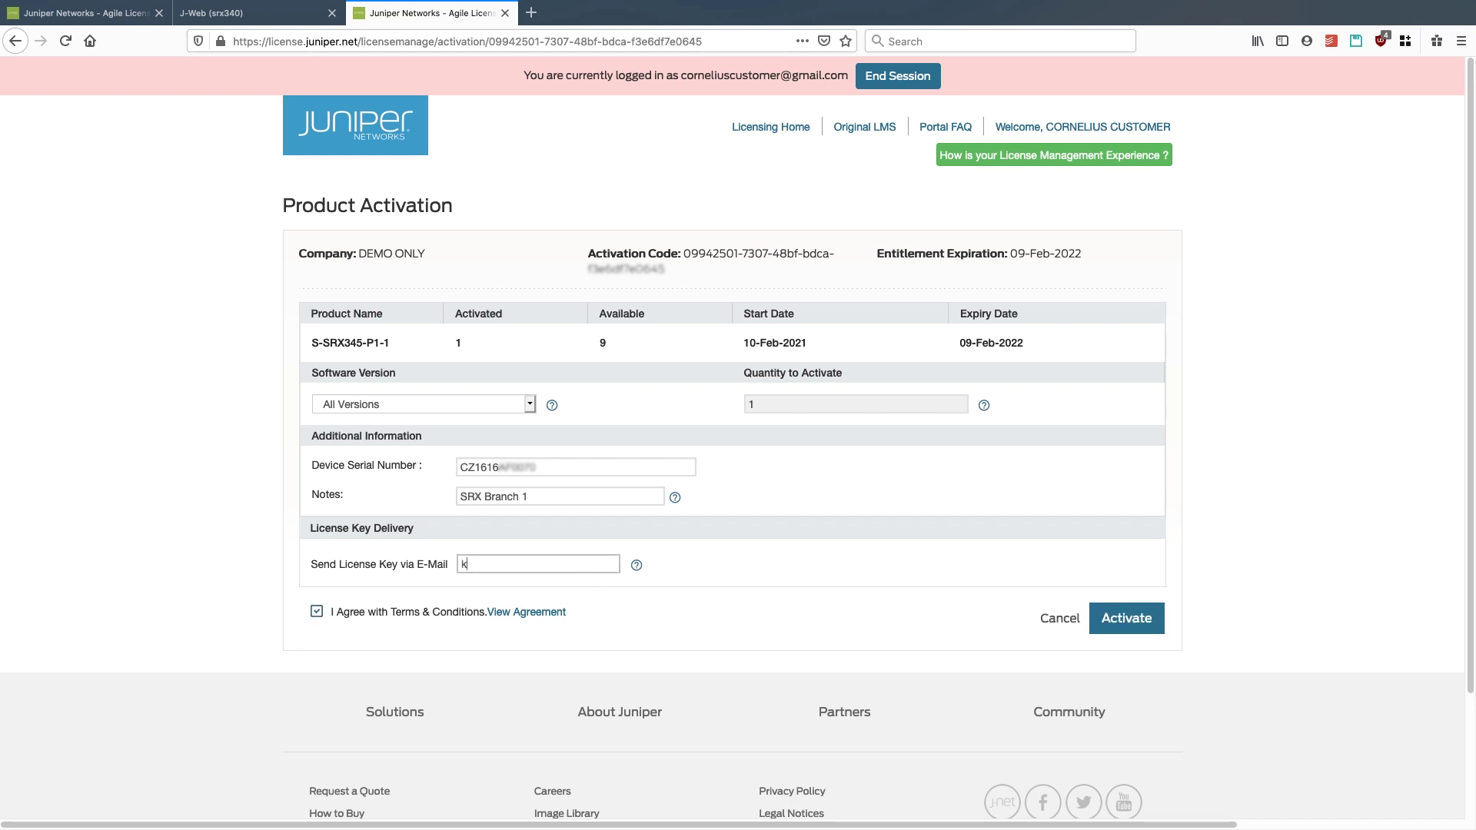
left_click(1144, 622)
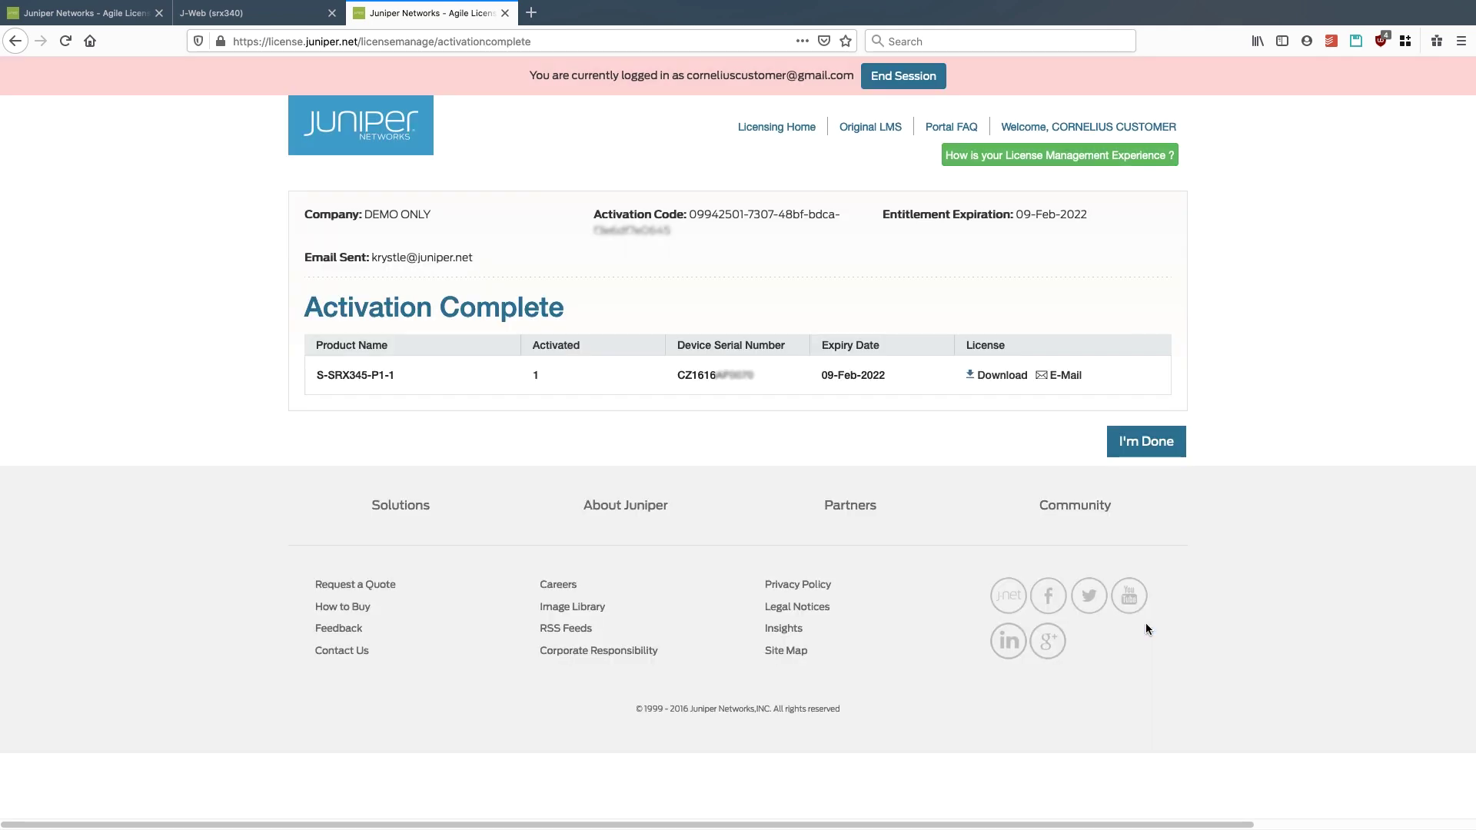
- Save the activated license as license.txt and open it from the downloads list
left_click(986, 380)
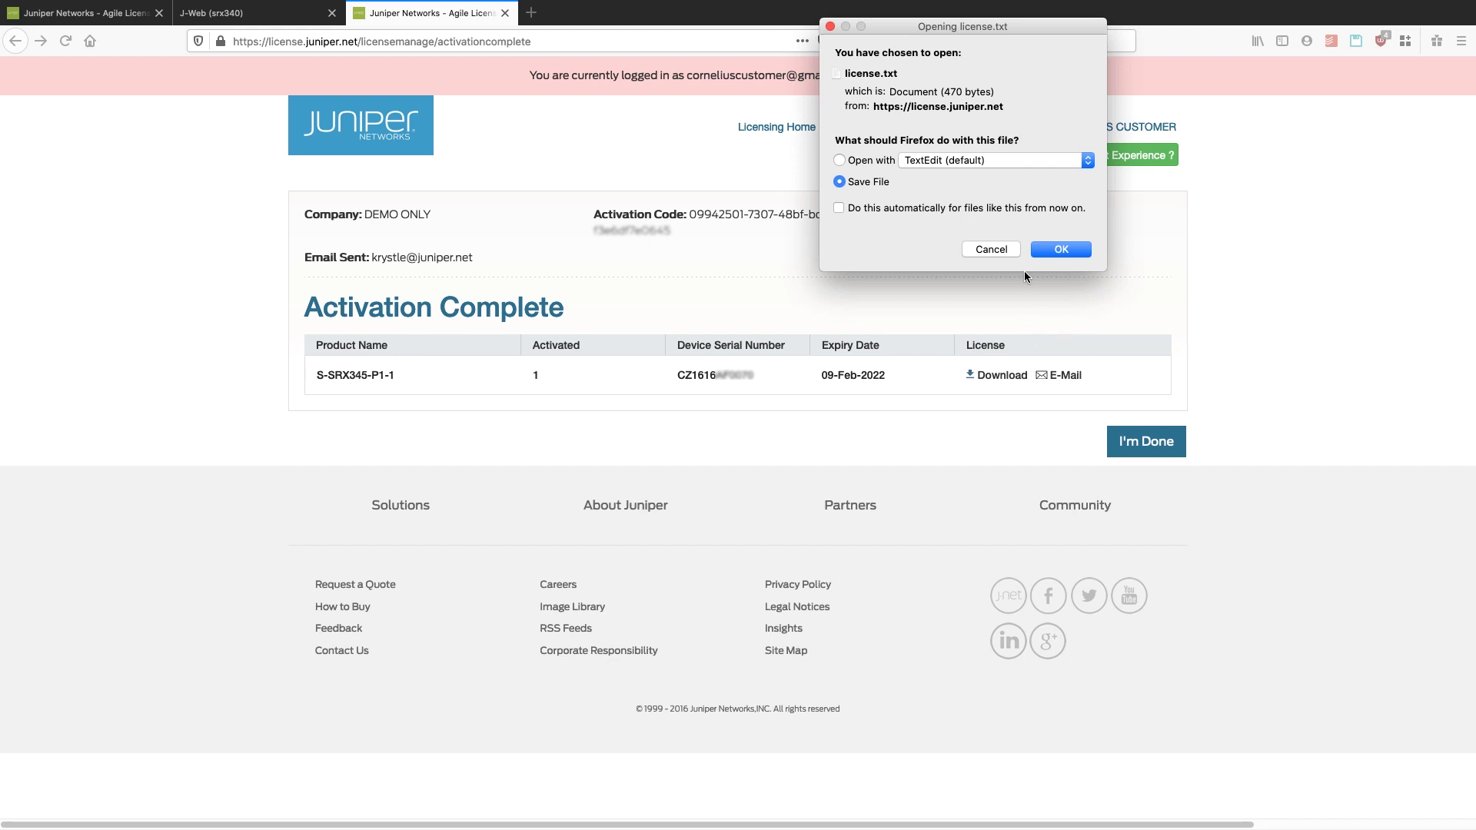
left_click(1074, 251)
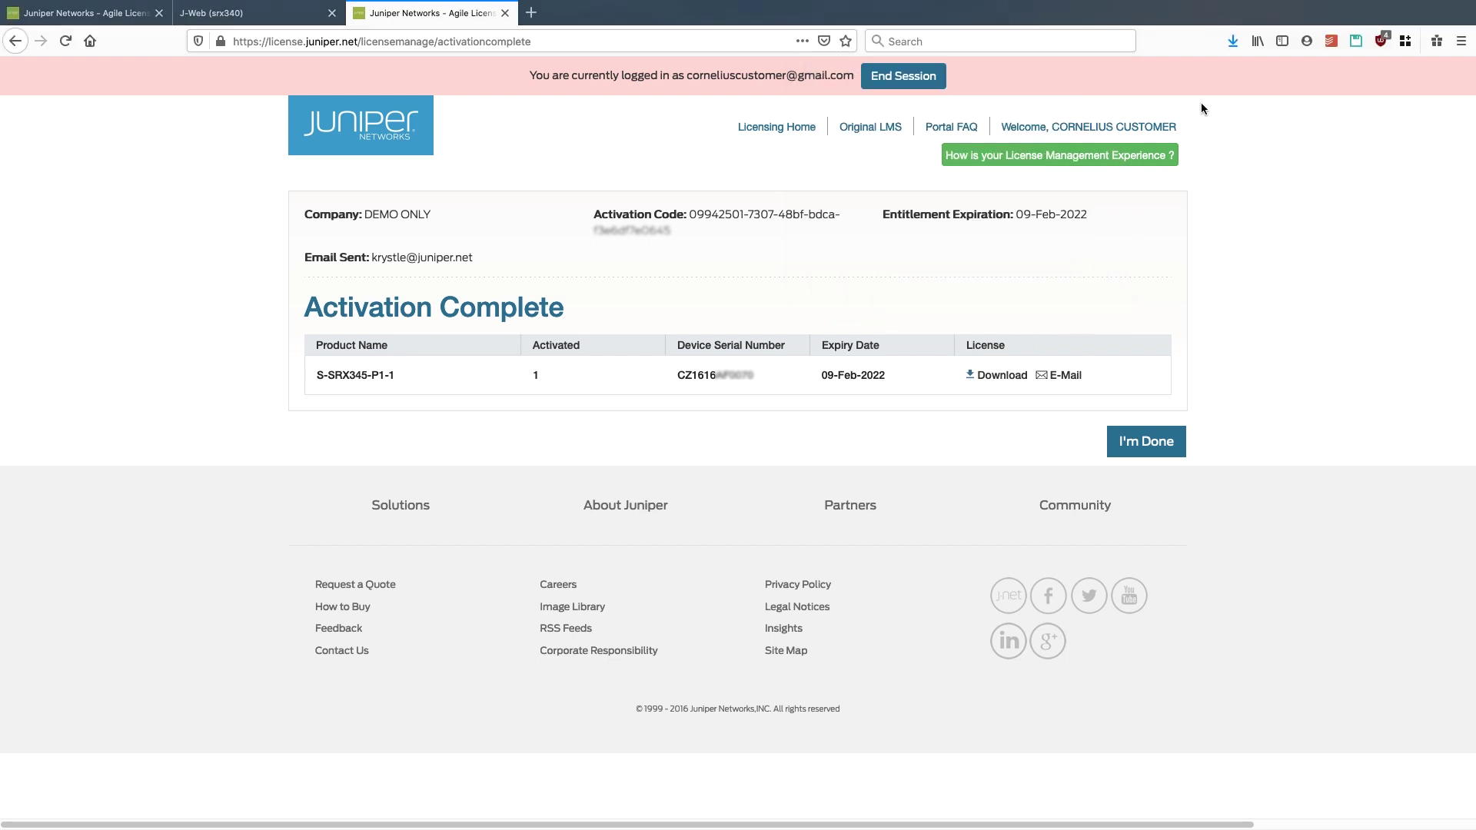
left_click(1232, 42)
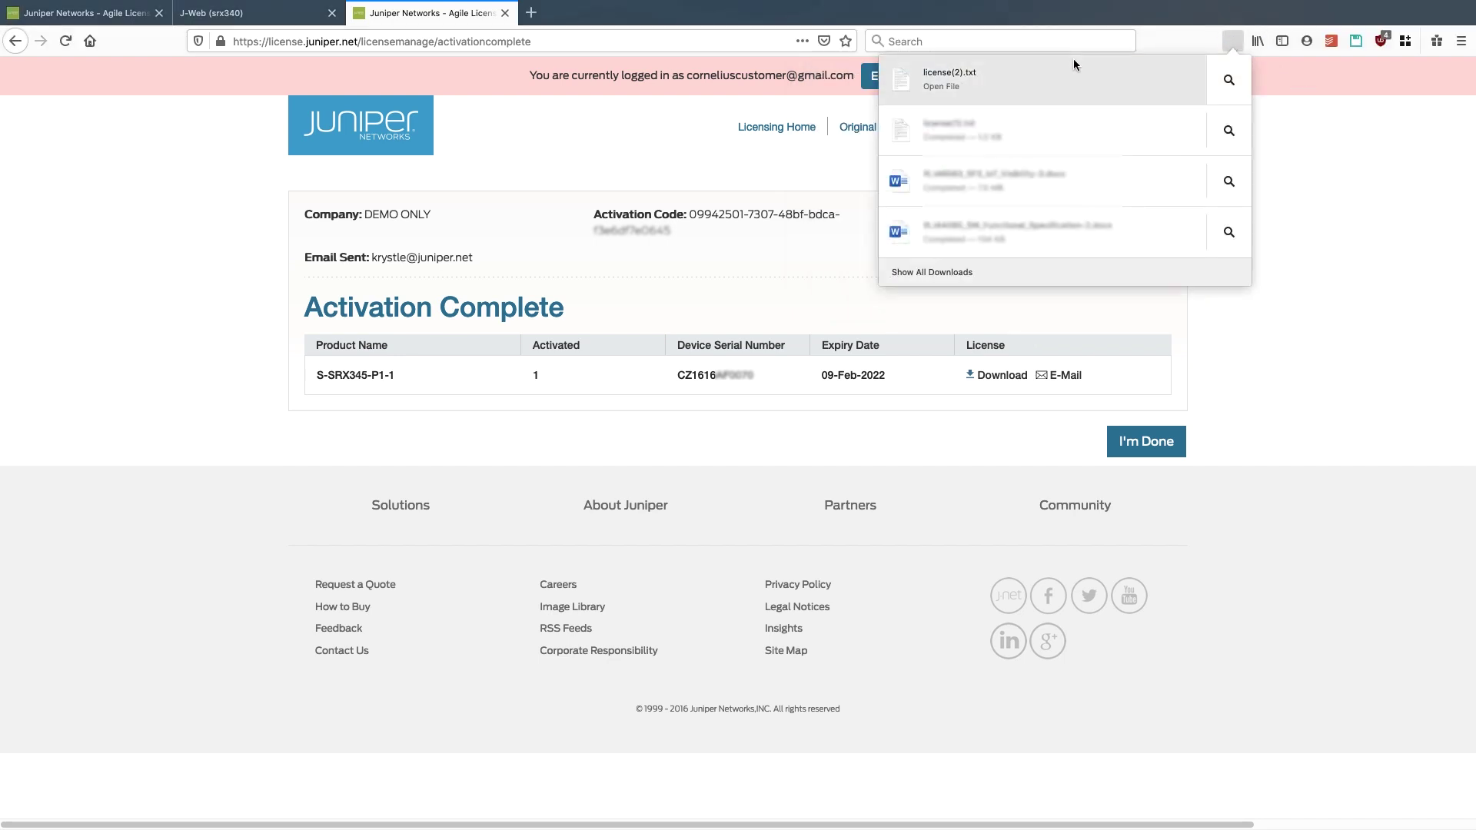
left_click(1074, 57)
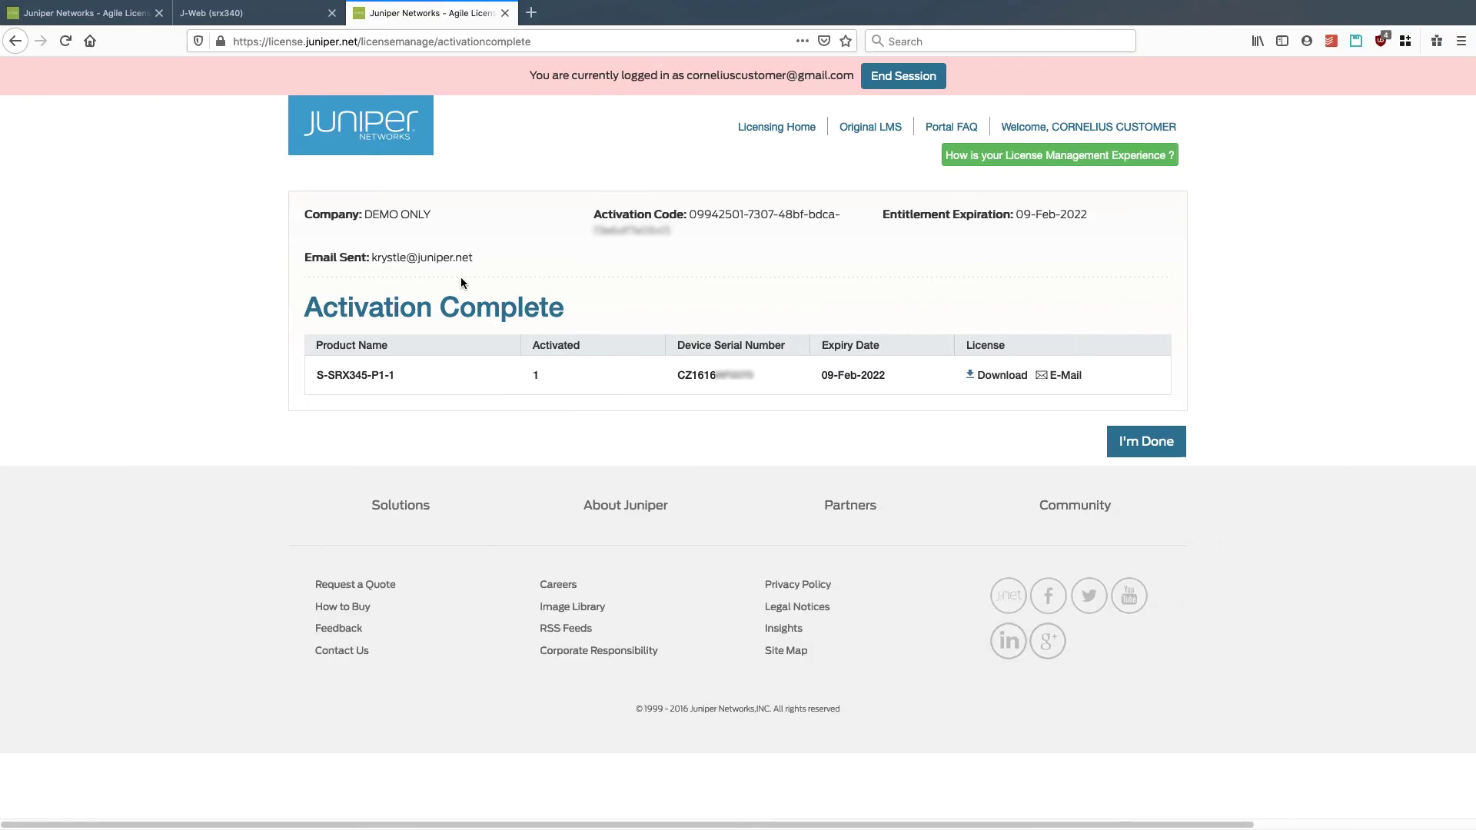
- In the J-Web tab, choose Manage your License from the Getting Started panel
left_click(242, 17)
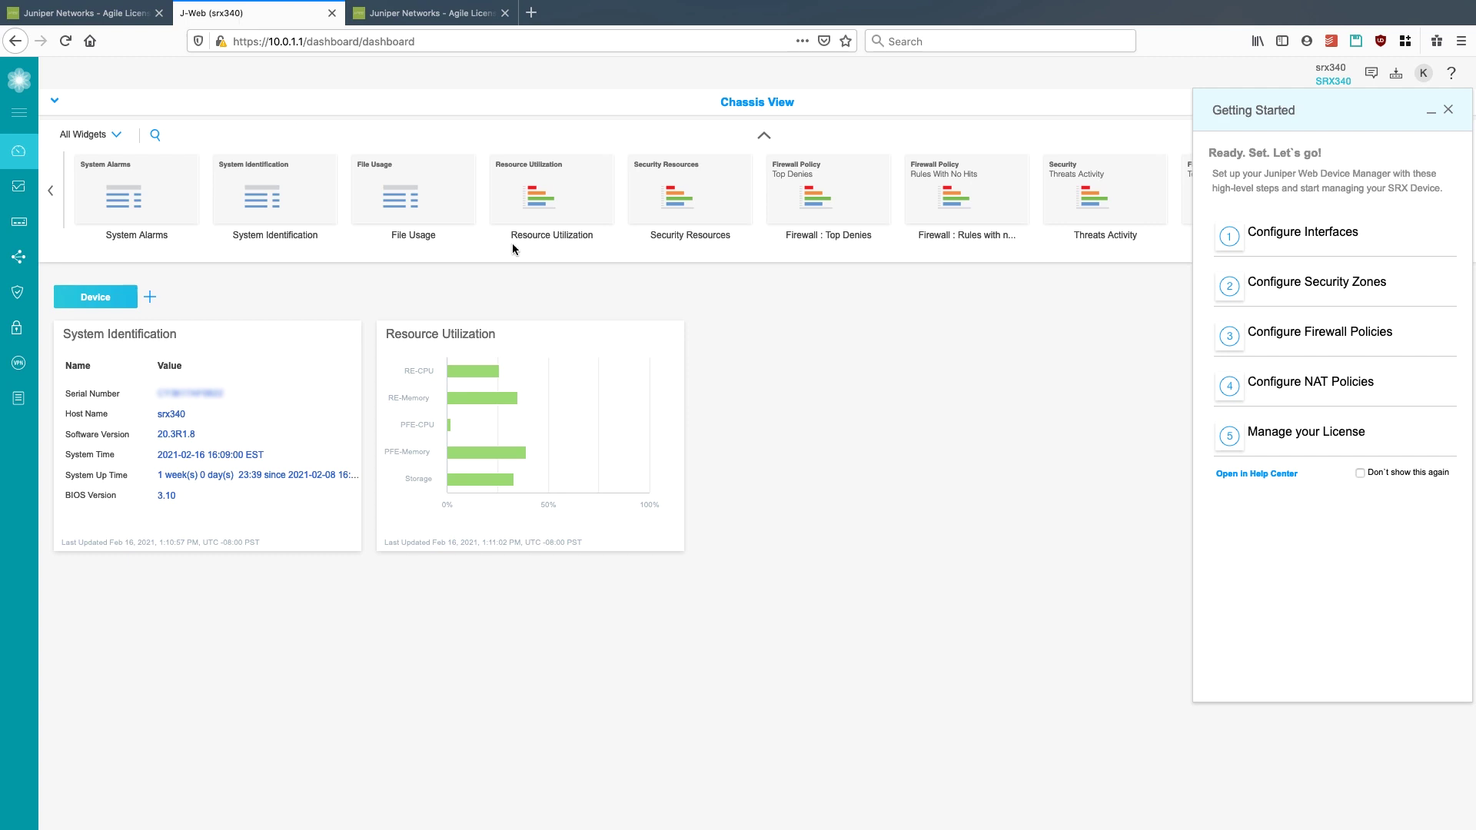
mouse_move(517, 241)
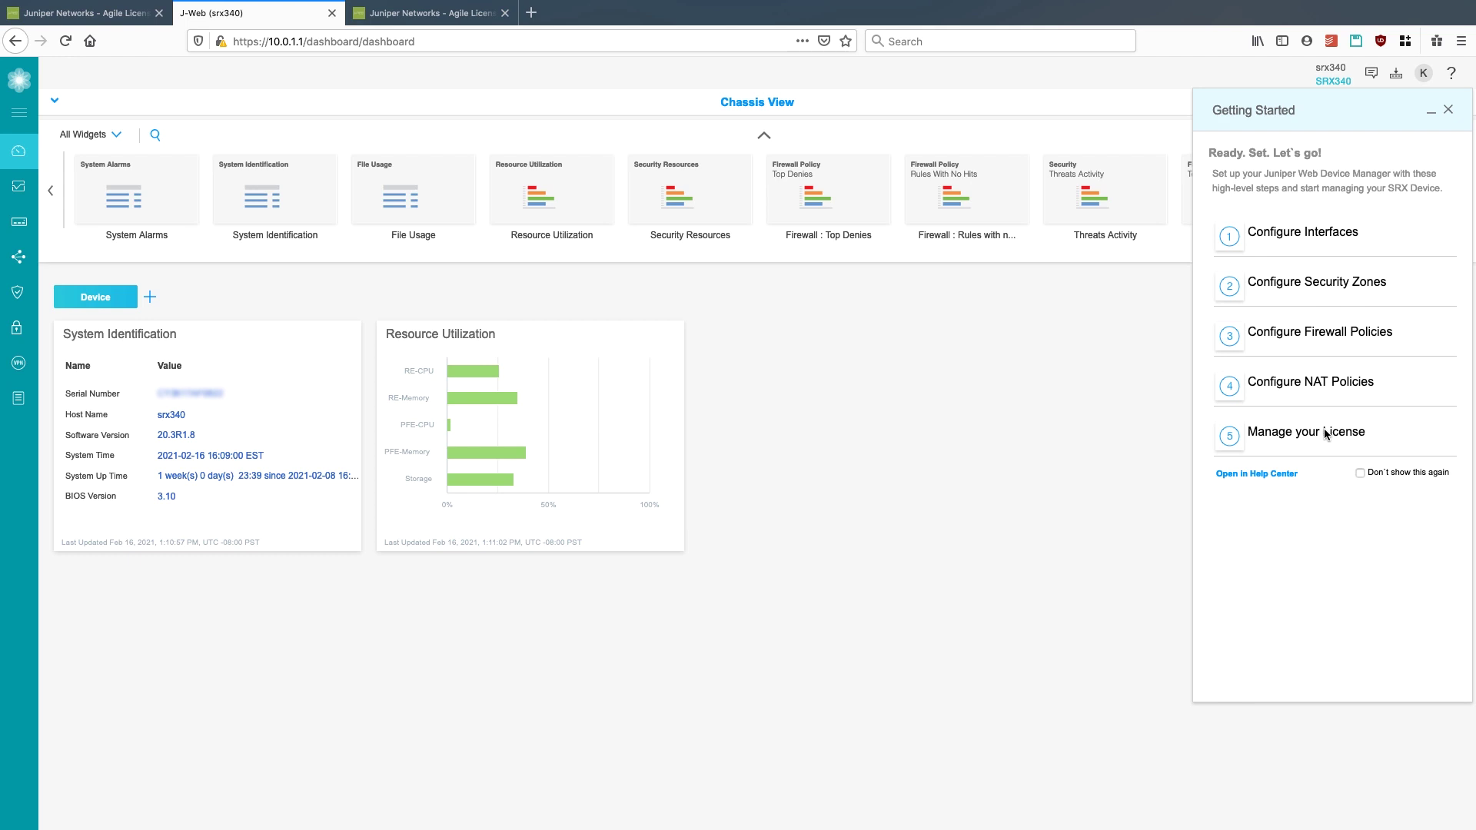
left_click(1326, 435)
- Under Device Administration > License Management, choose Add below Installed Licenses
mouse_move(72, 223)
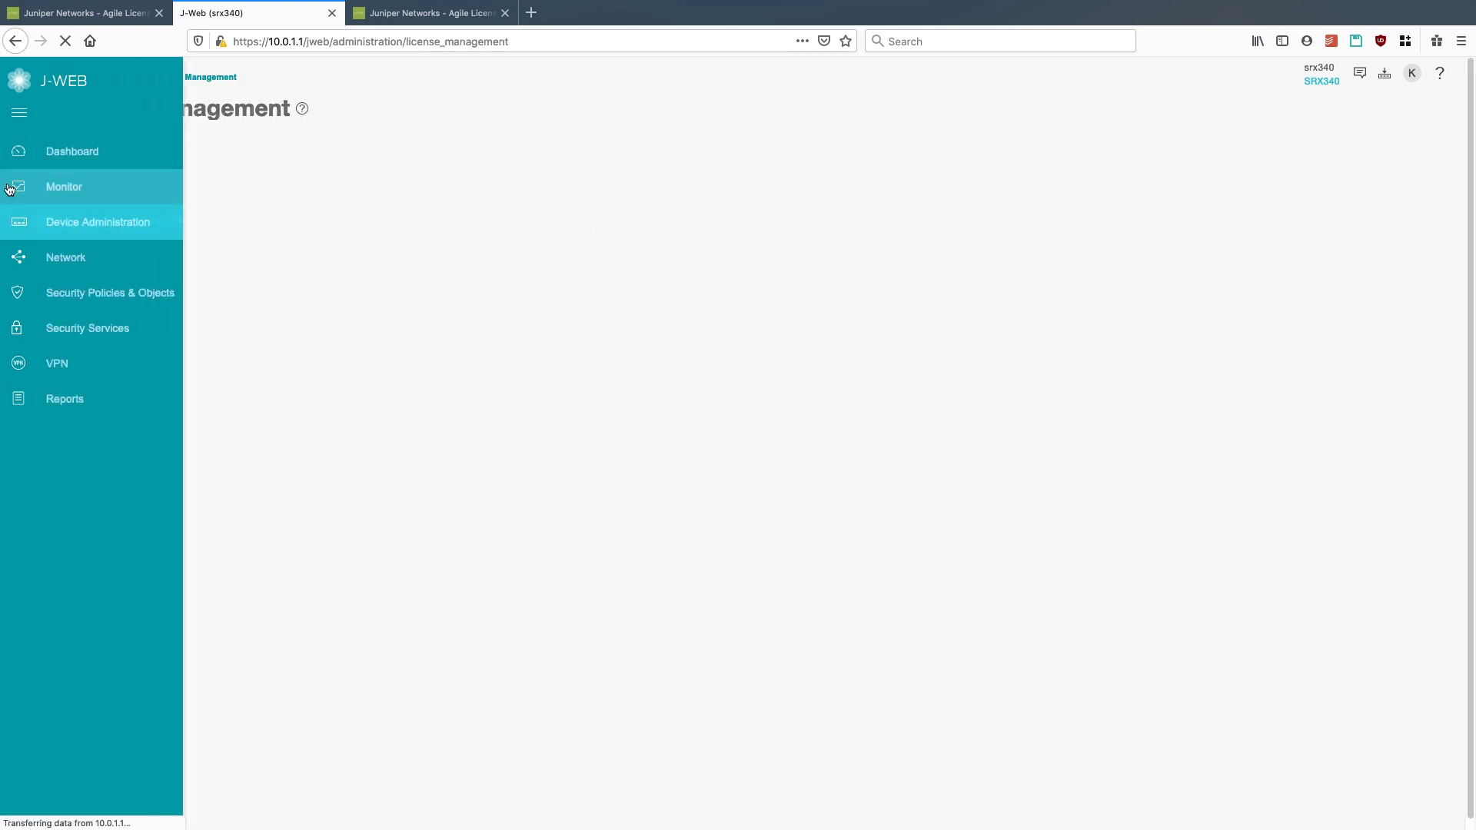
left_click(70, 223)
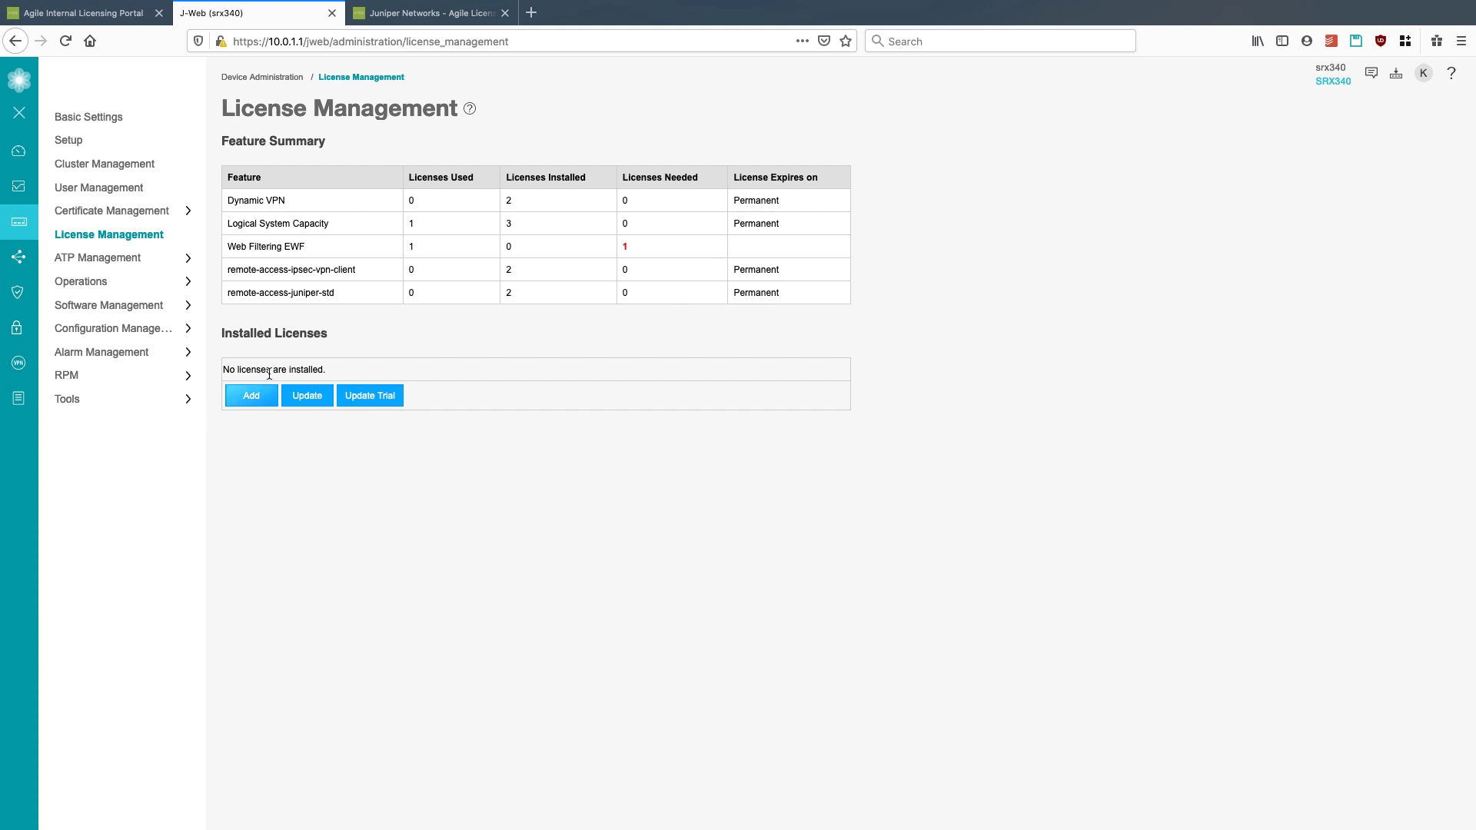
left_click(252, 396)
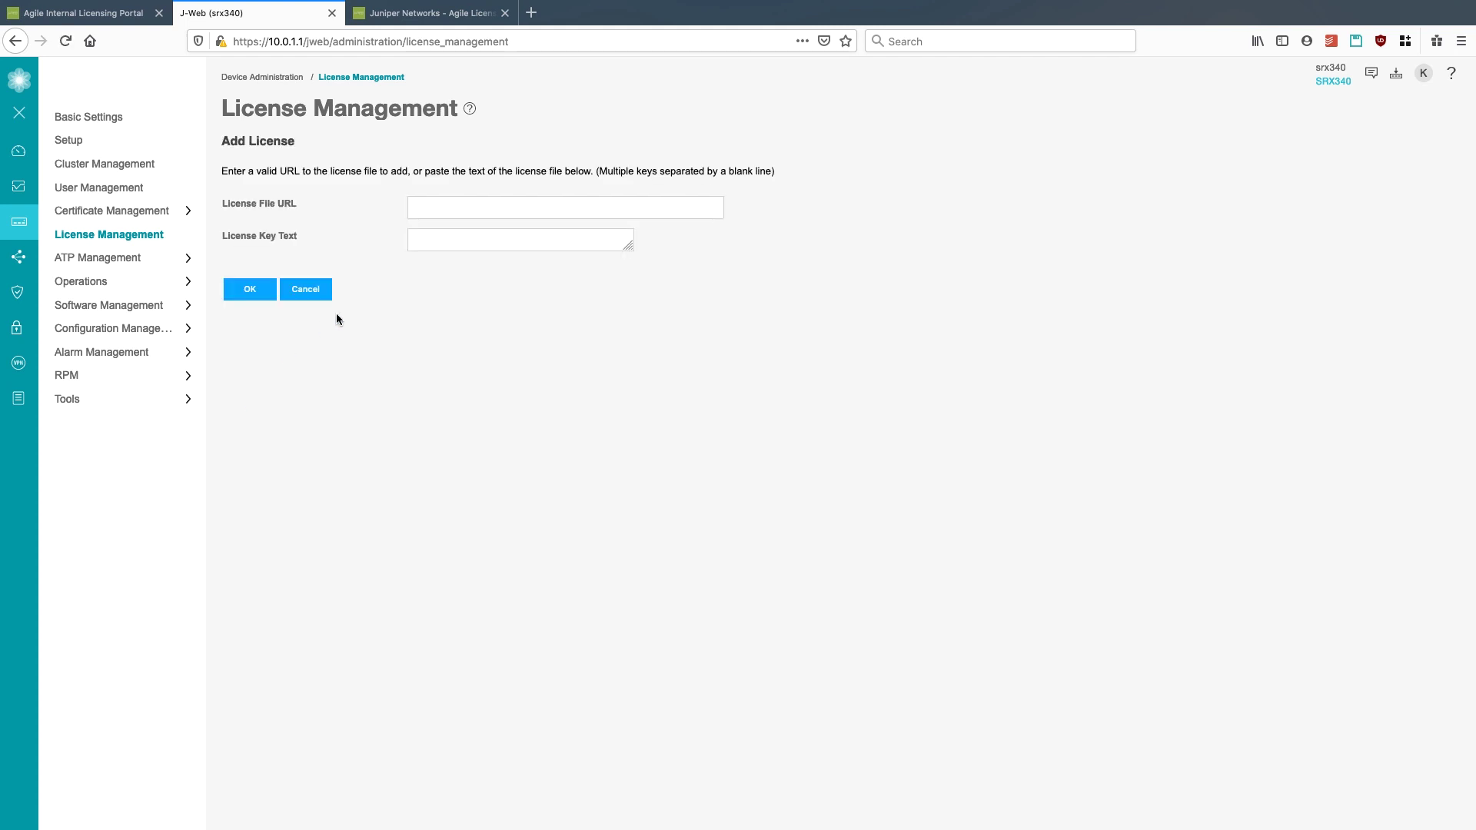
- Paste the license key into License Key Text and submit it with OK
left_click(455, 247)
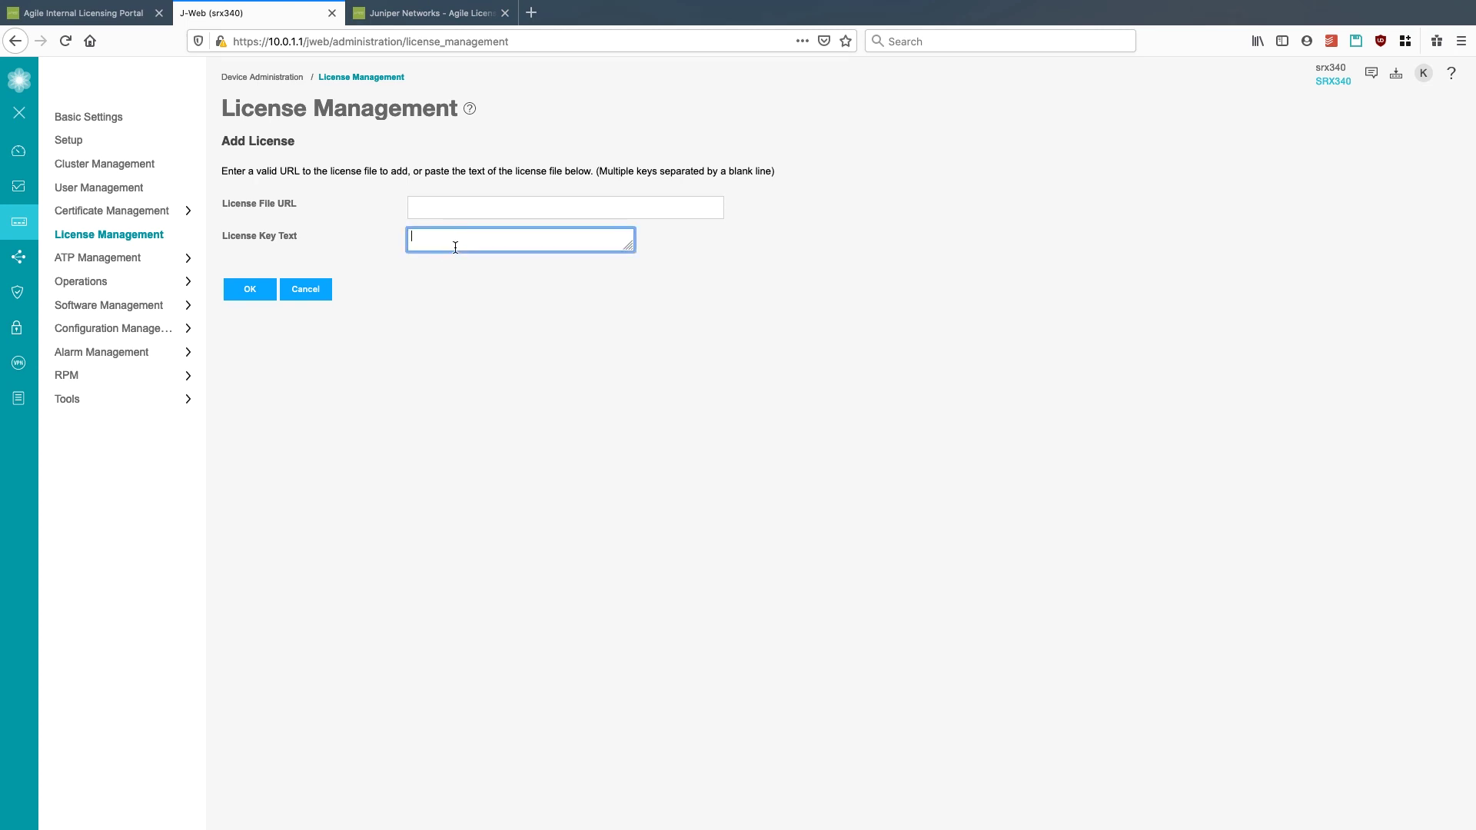
key("super+v")
left_click(253, 295)
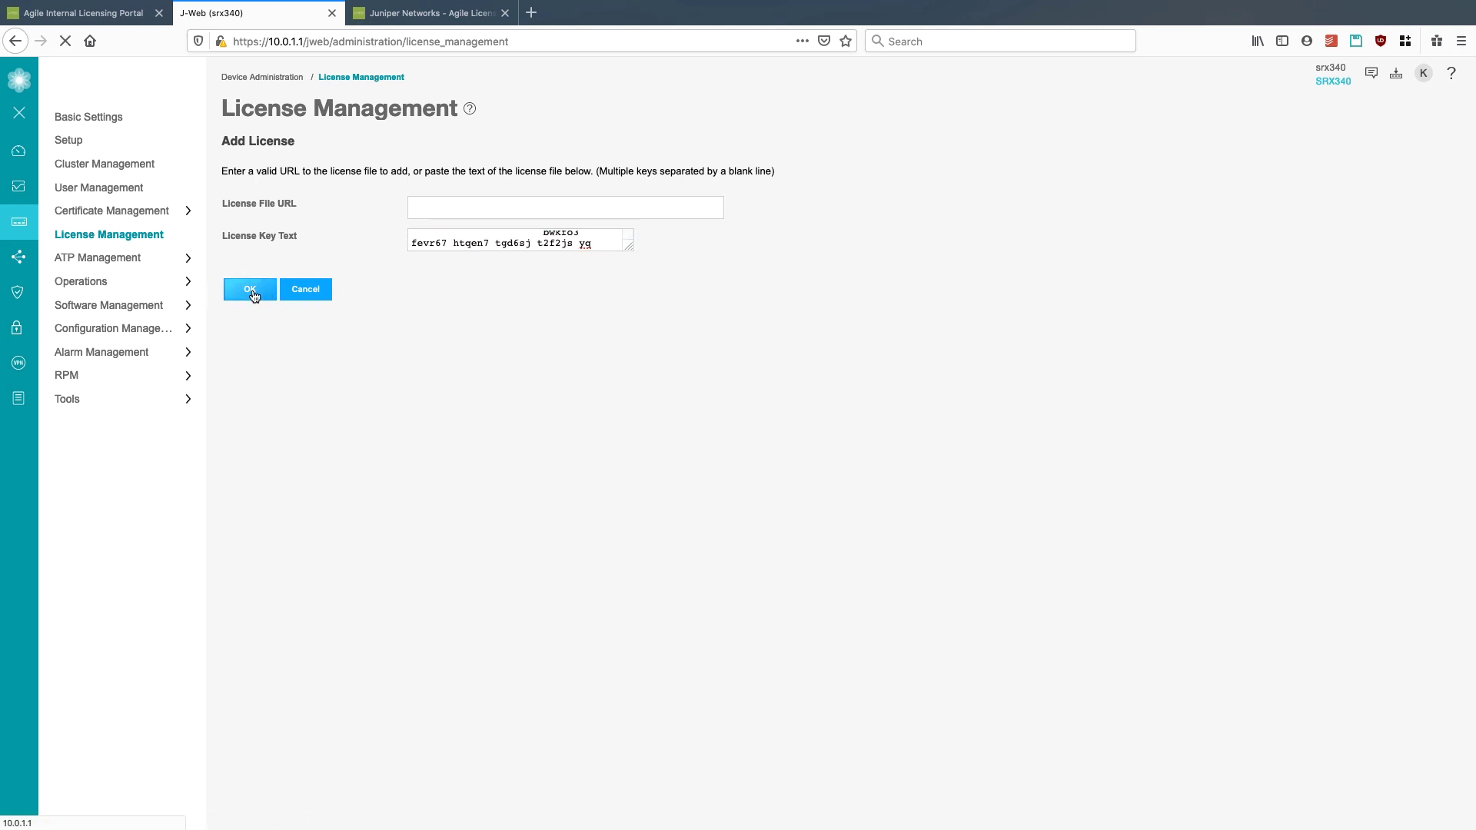